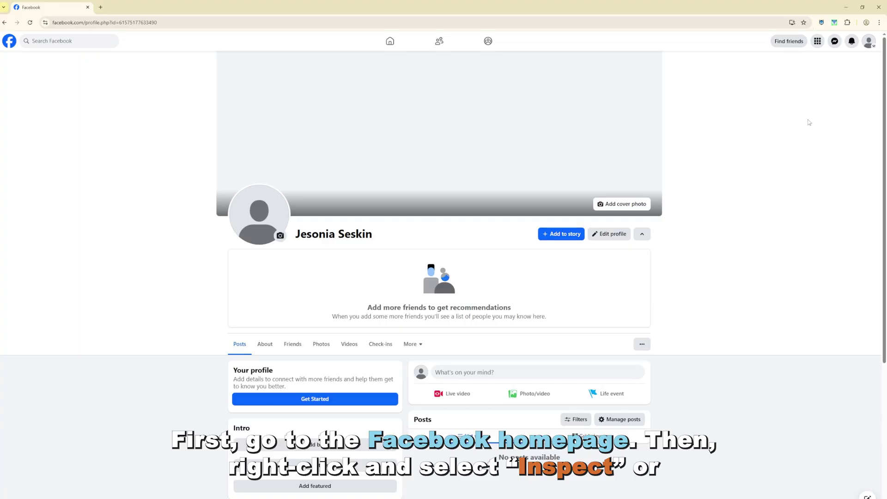
Run the pasted business-portfolio script in Facebook's DevTools console.
right_click(716, 130)
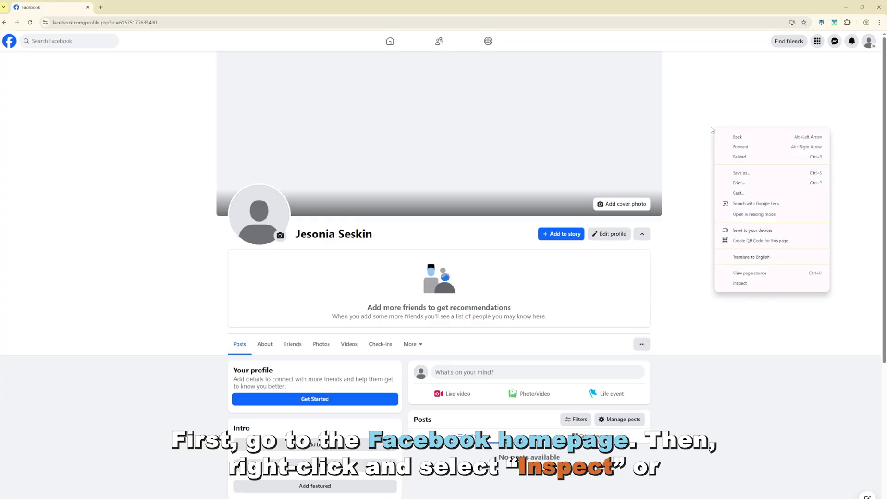
left_click(740, 284)
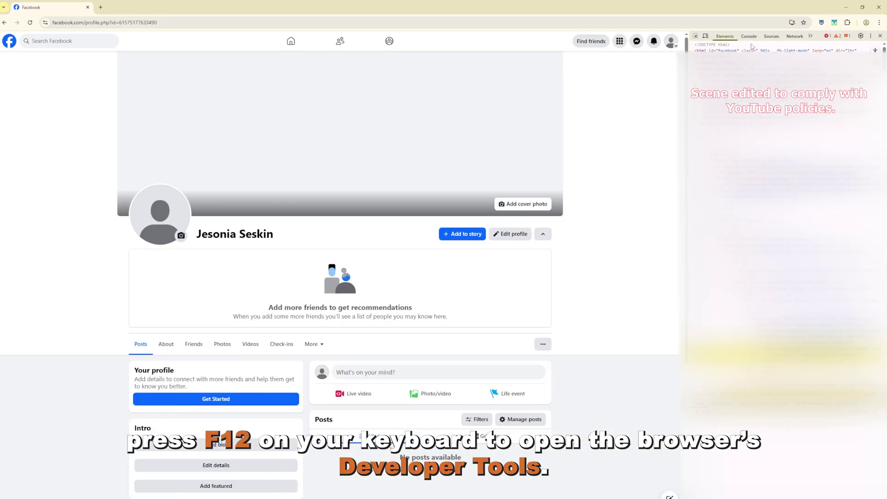
left_click(751, 37)
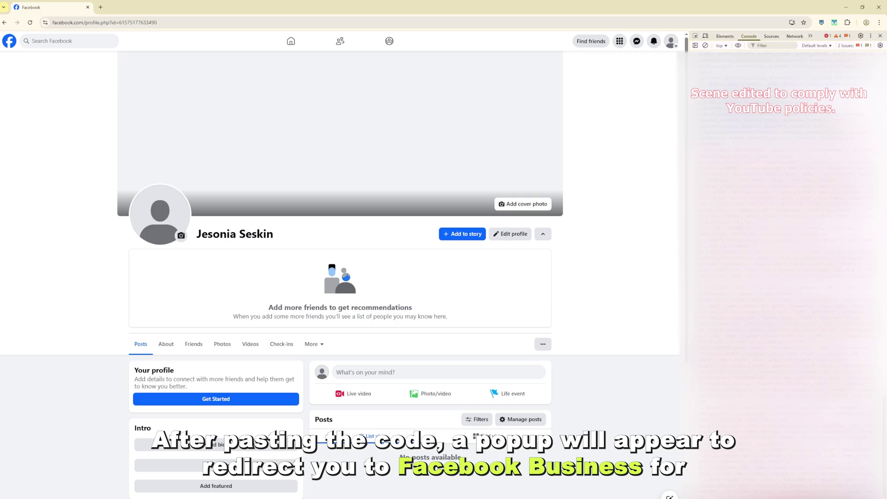
key("Return")
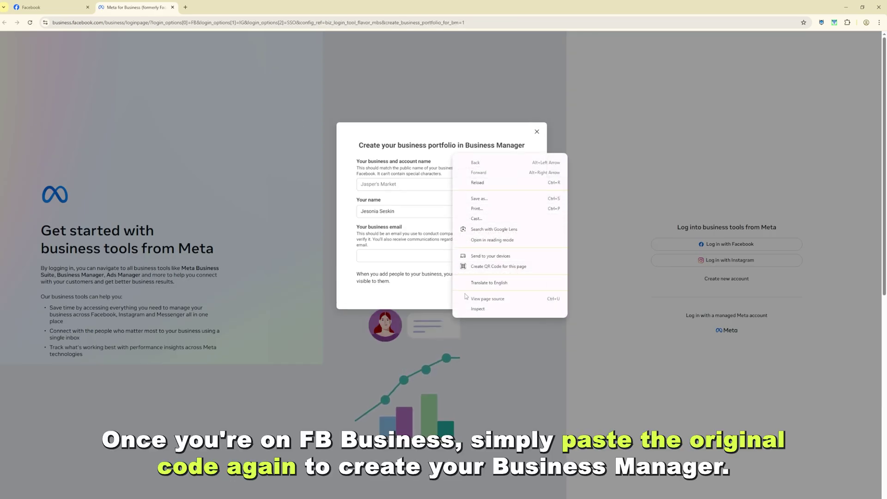
Paste and rerun the portfolio script in the DevTools console on the business page.
left_click(476, 308)
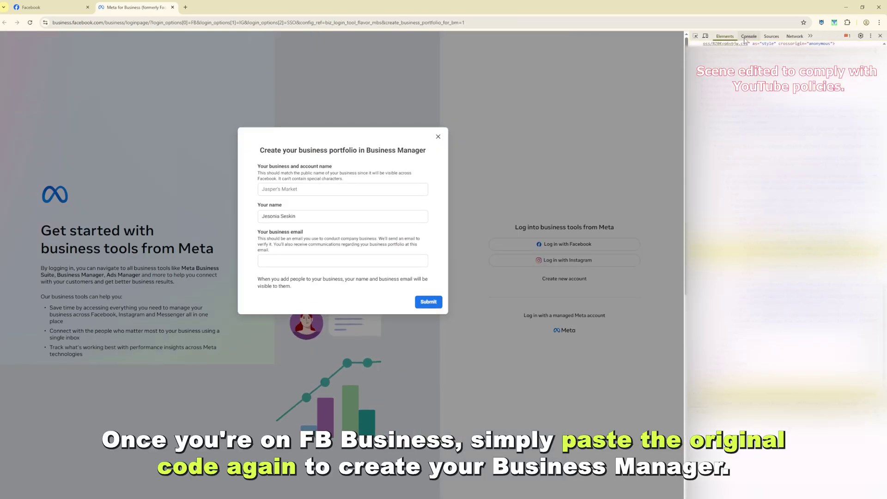
left_click(745, 41)
key("ctrl+v")
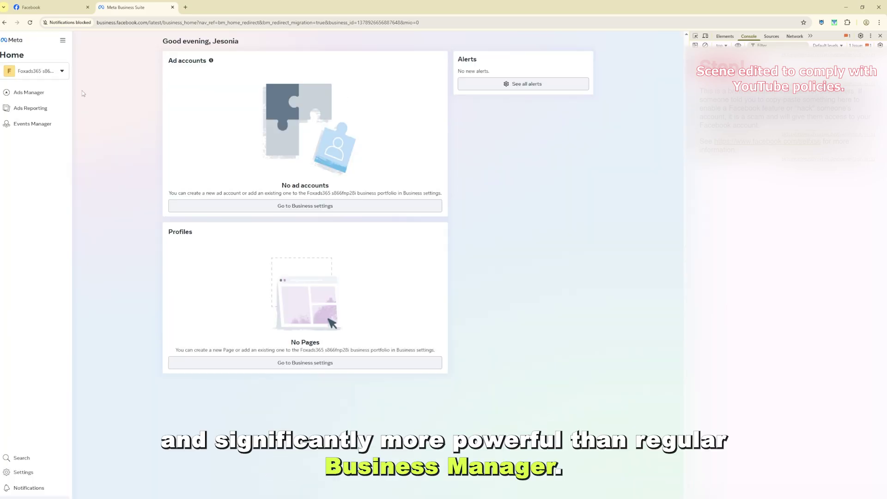
Check the current portfolio's Ad accounts in Business settings, then reopen the portfolio list.
left_click(42, 74)
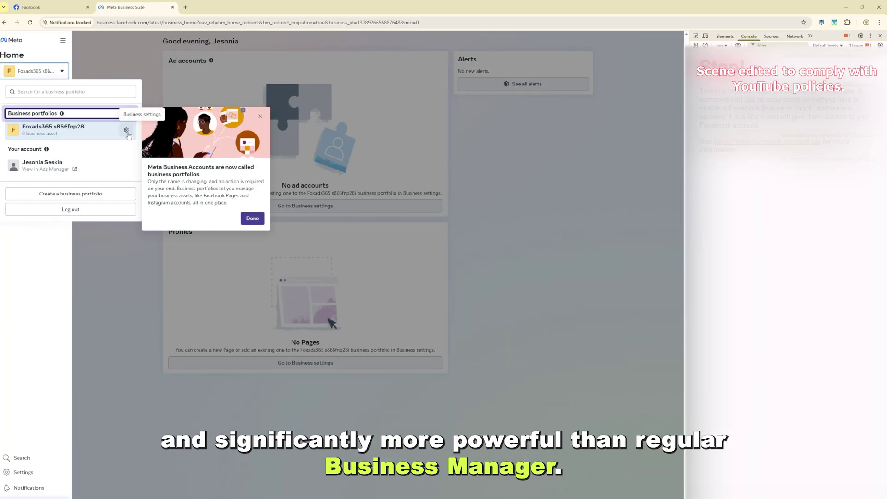
left_click(126, 130)
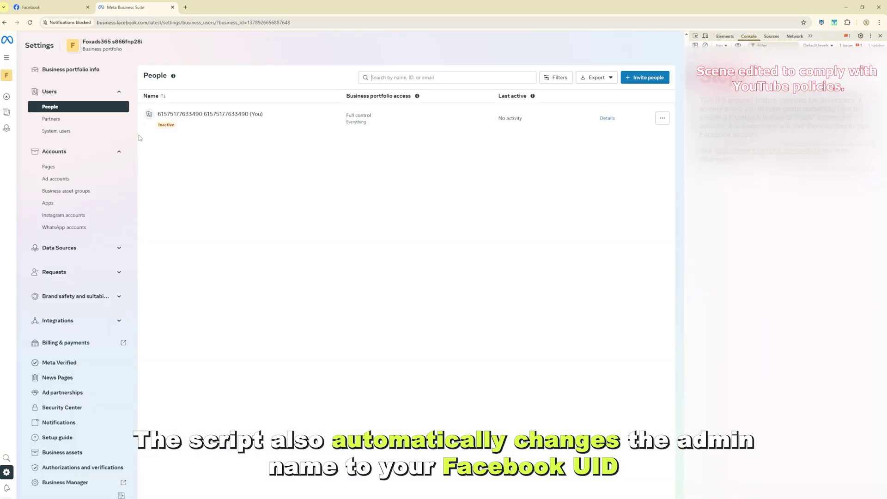
left_click(76, 179)
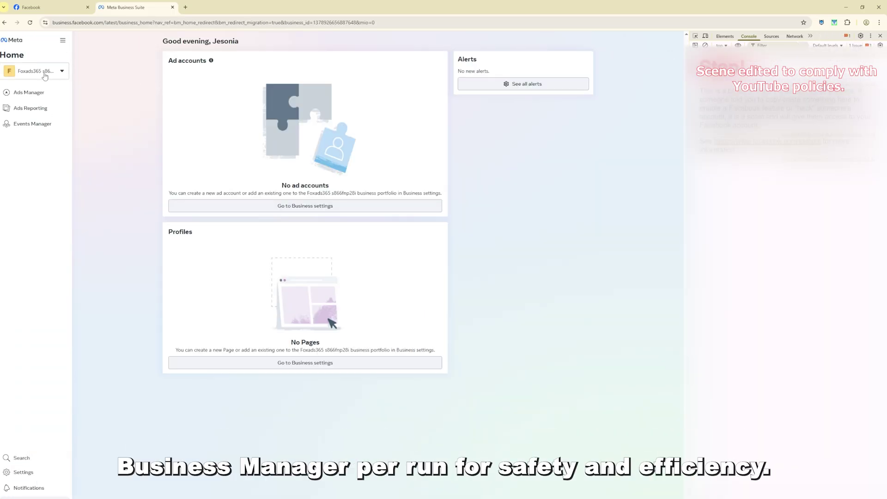
left_click(45, 73)
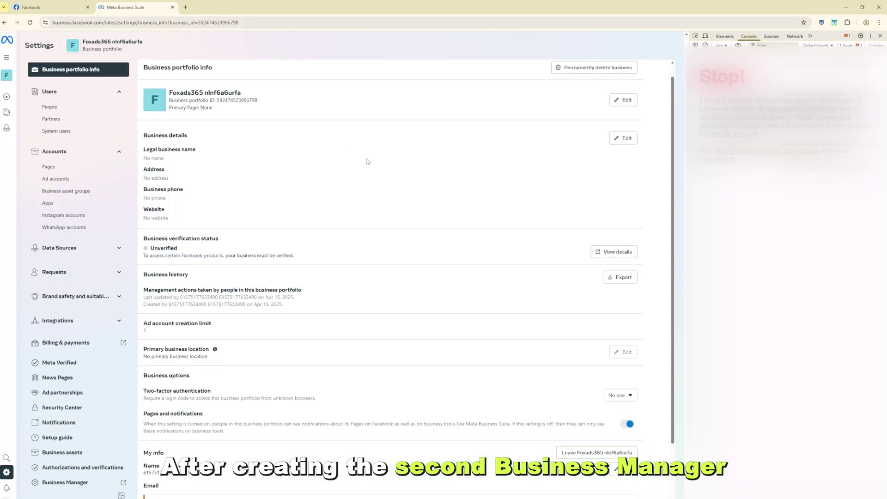
Start editing the My info email and go to fakemail.net in a new tab.
scroll(379, 159, "down", 2)
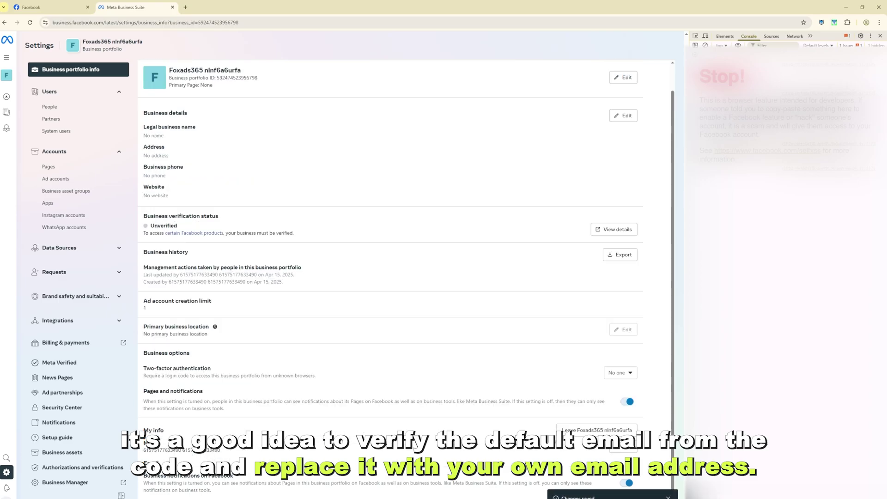
left_click(624, 449)
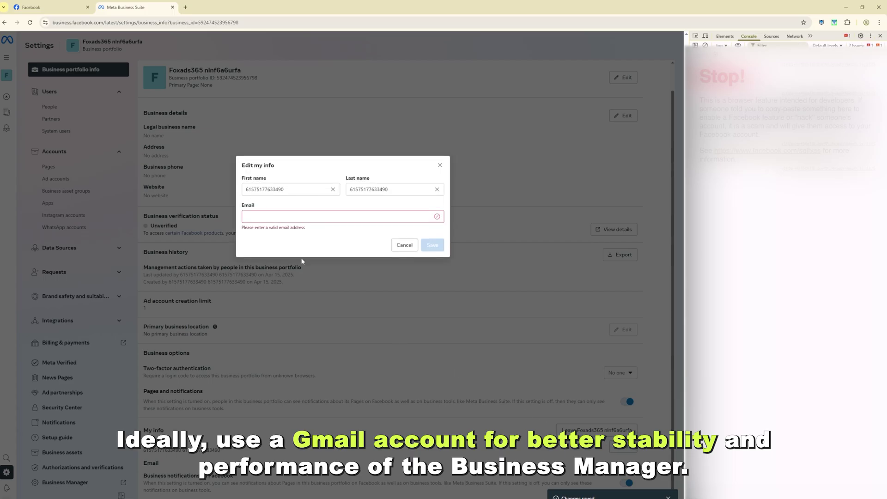
left_click(277, 217)
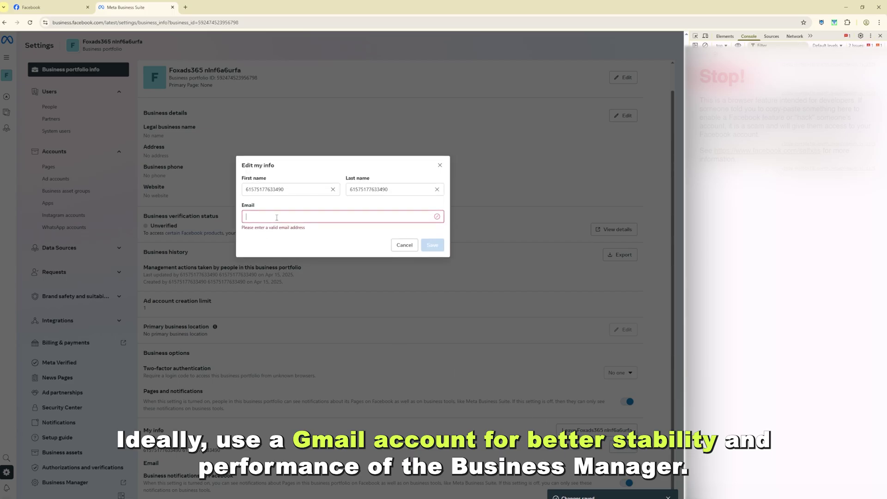
left_click(186, 6)
type("fakemail.net")
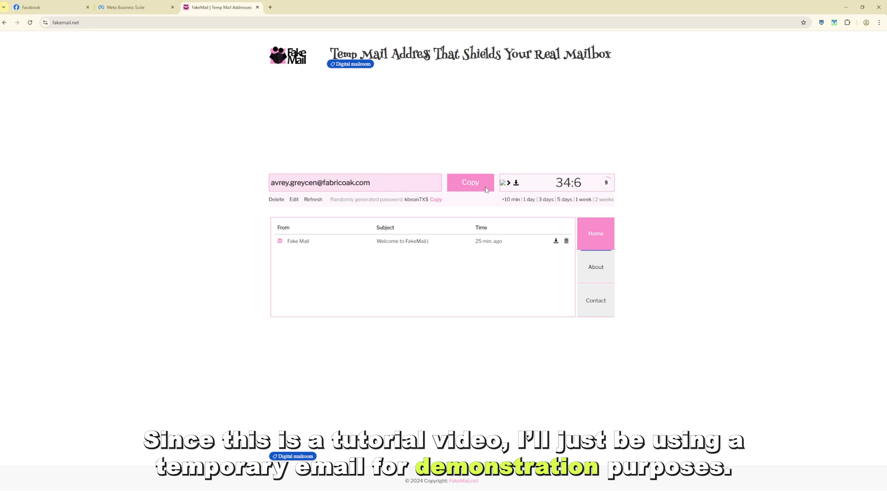
Enter the copied FakeMail address as Email and Confirm email, and save.
left_click(467, 187)
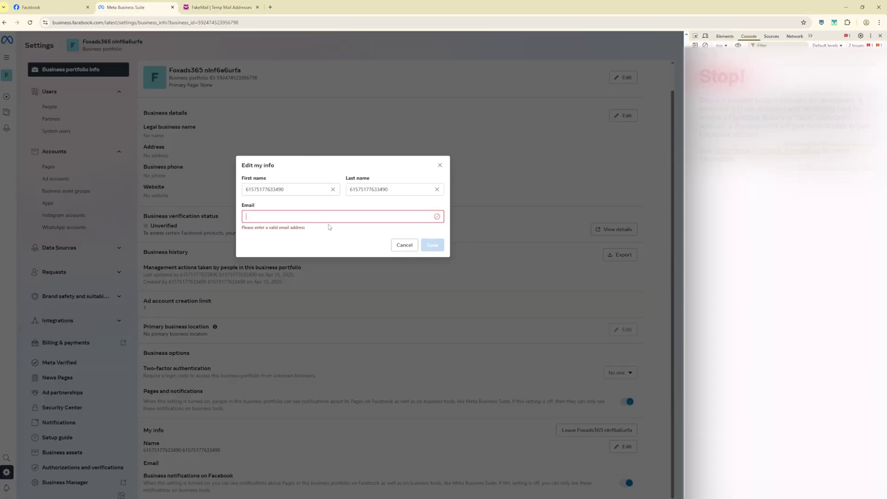
key("ctrl+v")
left_click(305, 237)
key("ctrl+v")
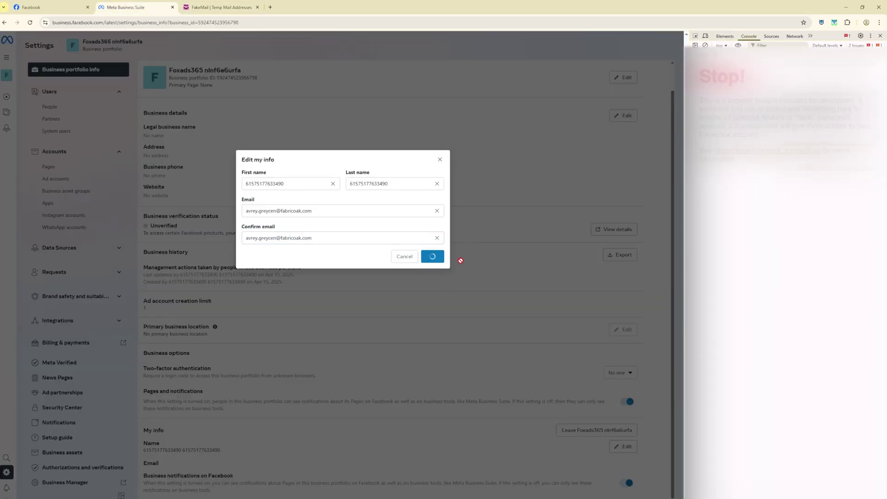
left_click(433, 261)
left_click(218, 7)
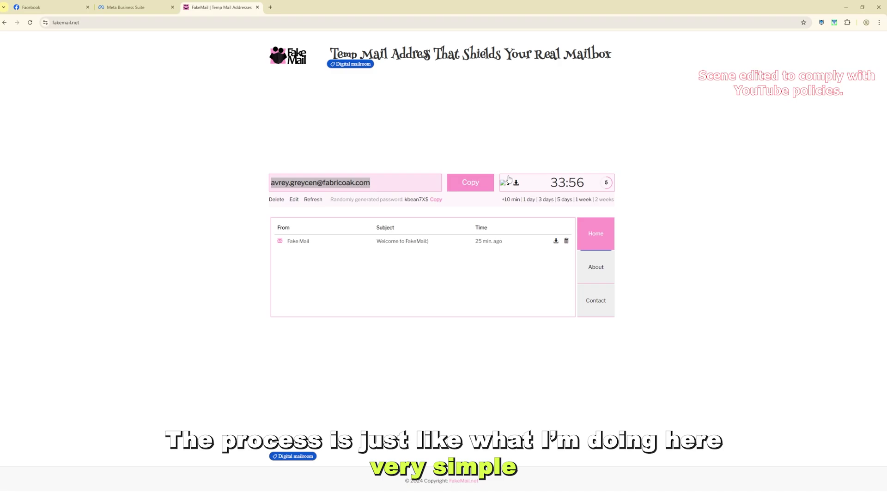
left_click(314, 200)
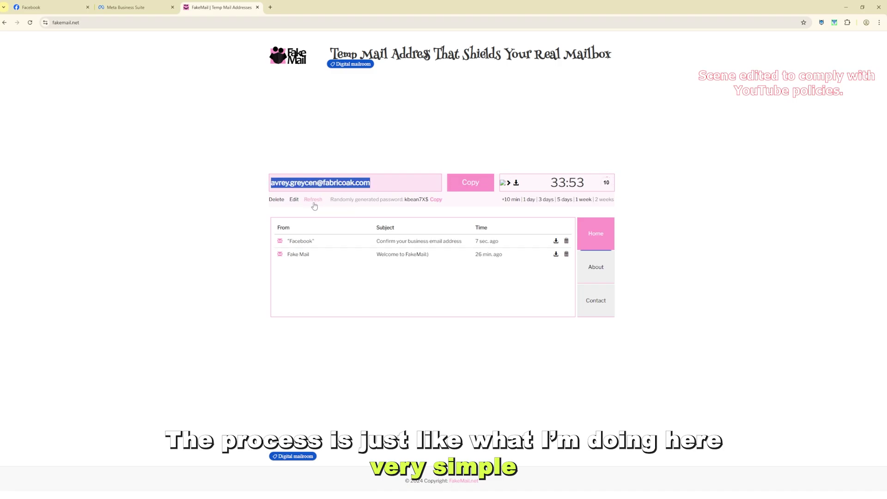
left_click(379, 245)
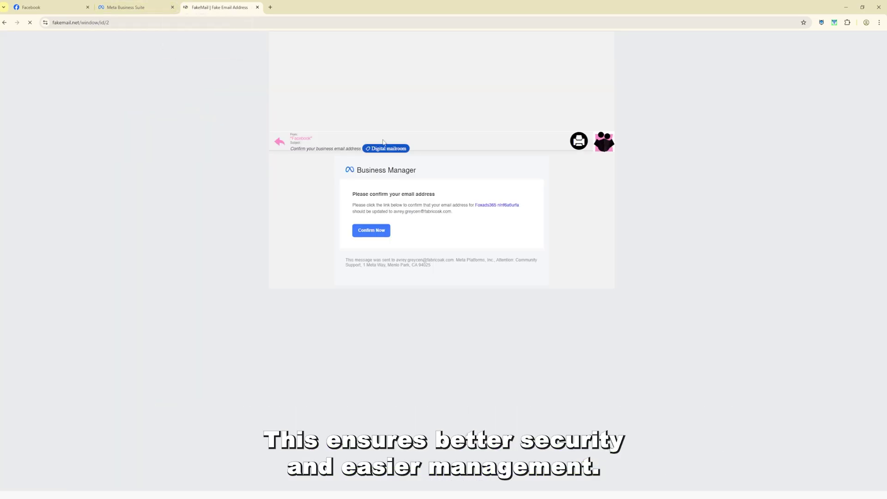
left_click(380, 230)
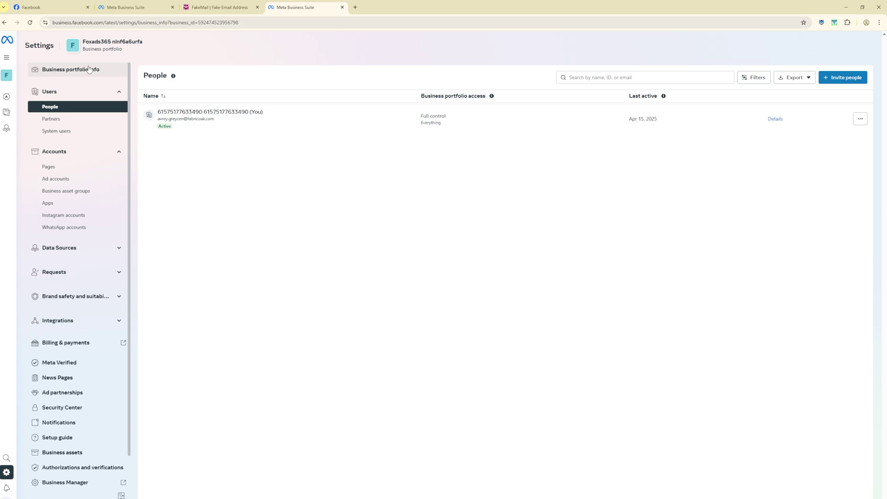
Go to the portfolio's empty Ad accounts settings, reload, and start adding an account.
left_click(89, 70)
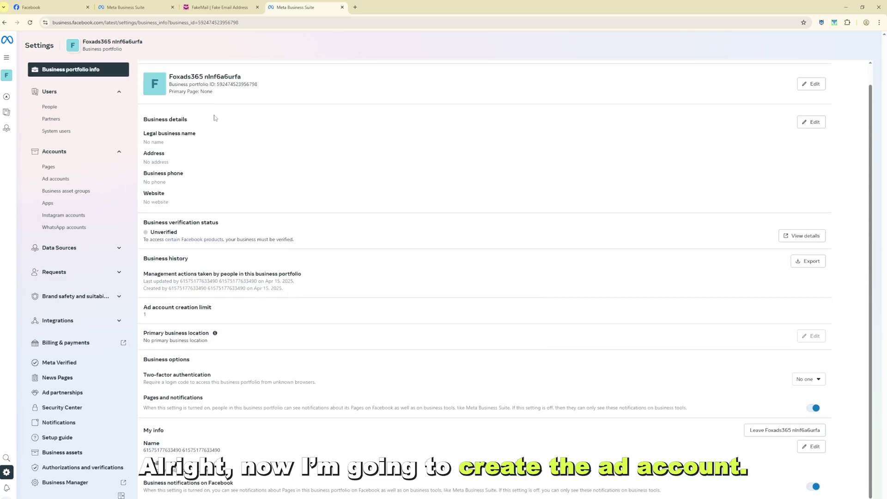
left_click(139, 6)
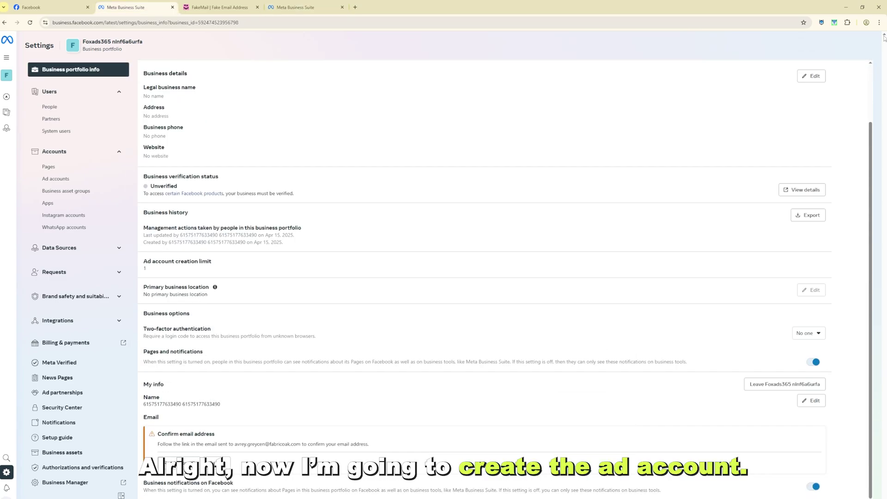
left_click(90, 178)
left_click(29, 22)
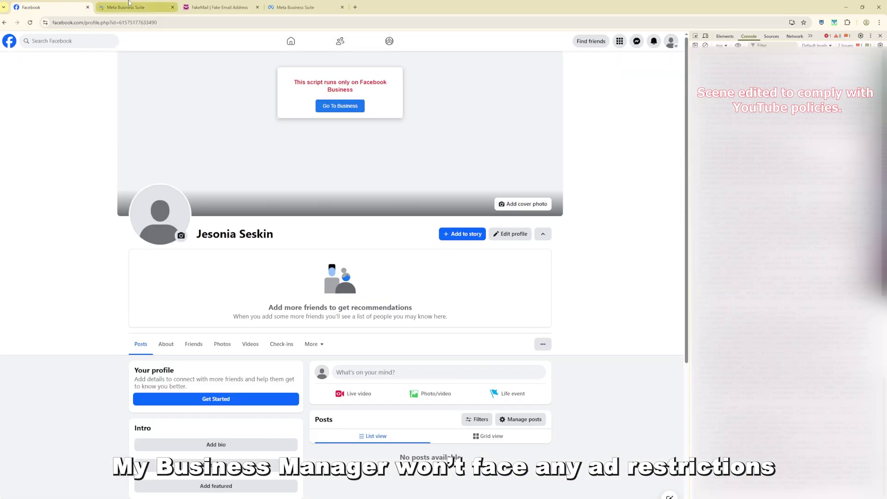
left_click(129, 3)
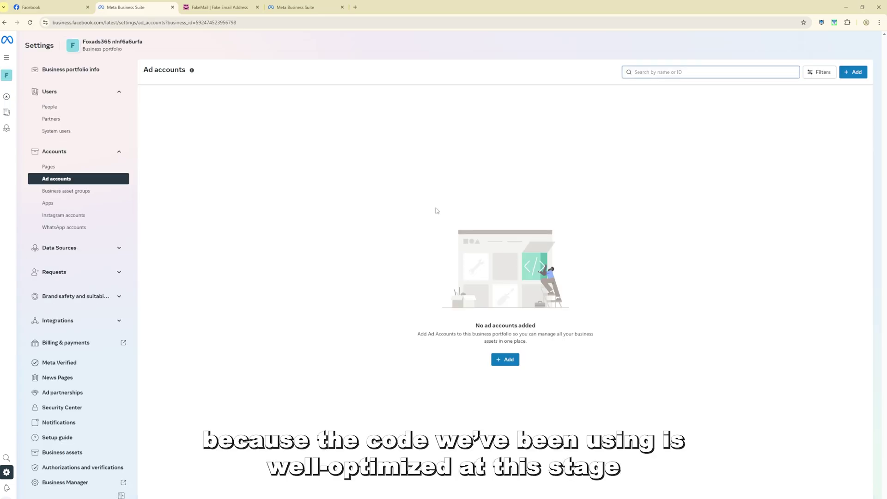
left_click(505, 360)
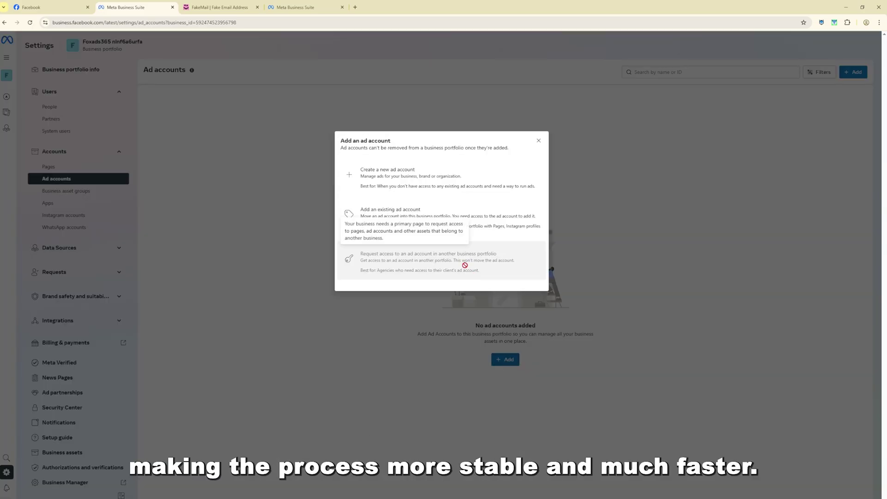
Create ad account '1' for my own business, accepting the terms, then reload.
left_click(448, 185)
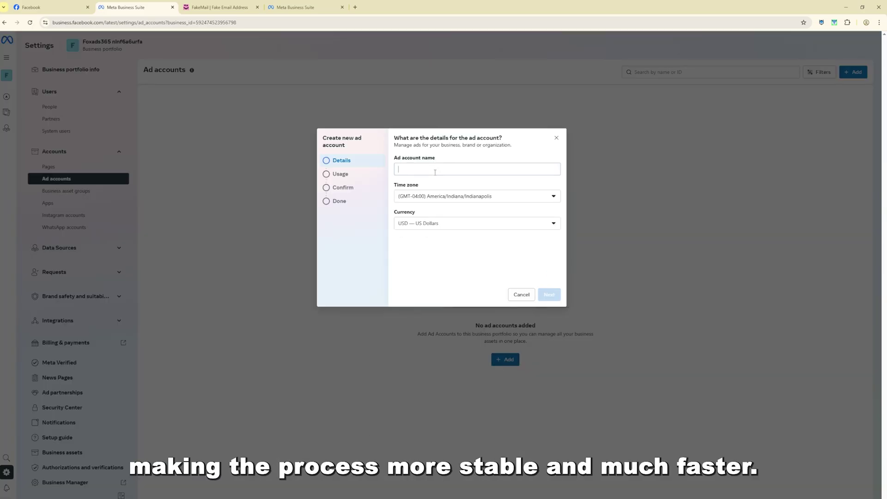
type("1")
left_click(549, 295)
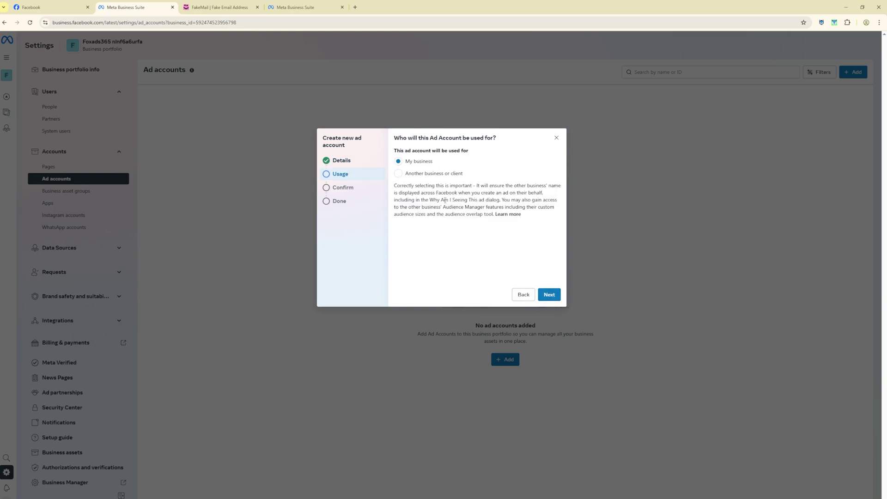
left_click(549, 294)
left_click(398, 253)
left_click(533, 295)
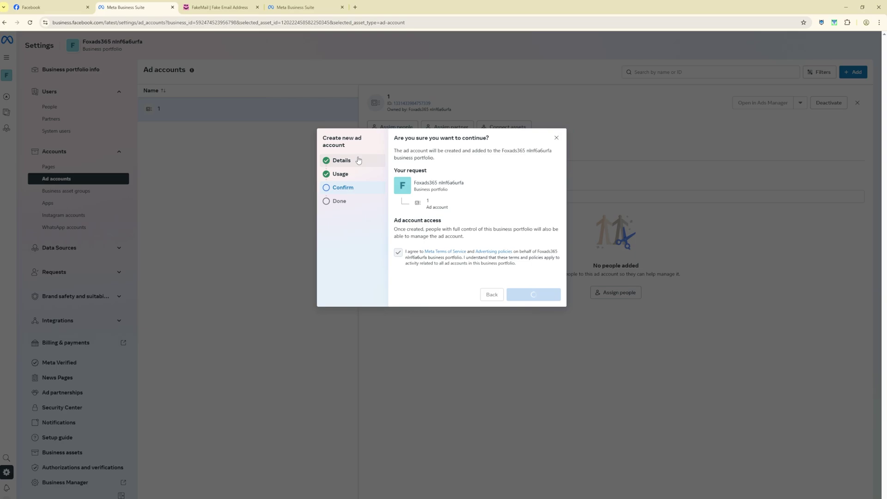
left_click(549, 294)
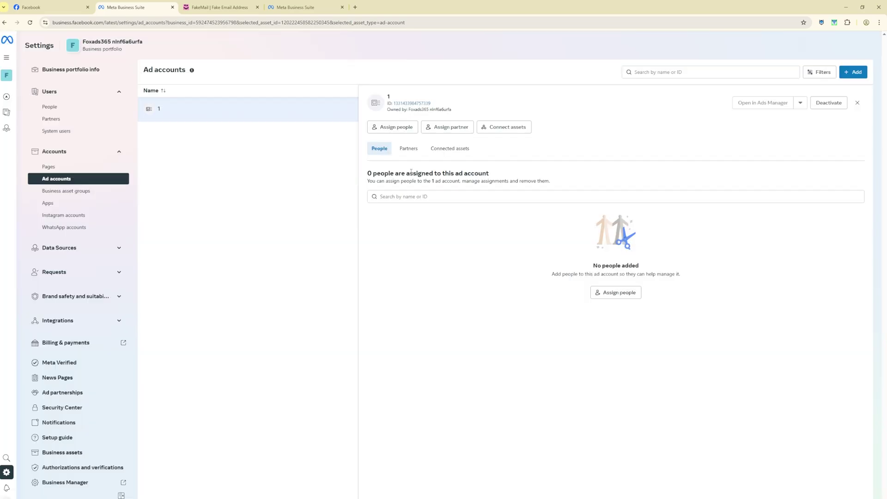
left_click(30, 22)
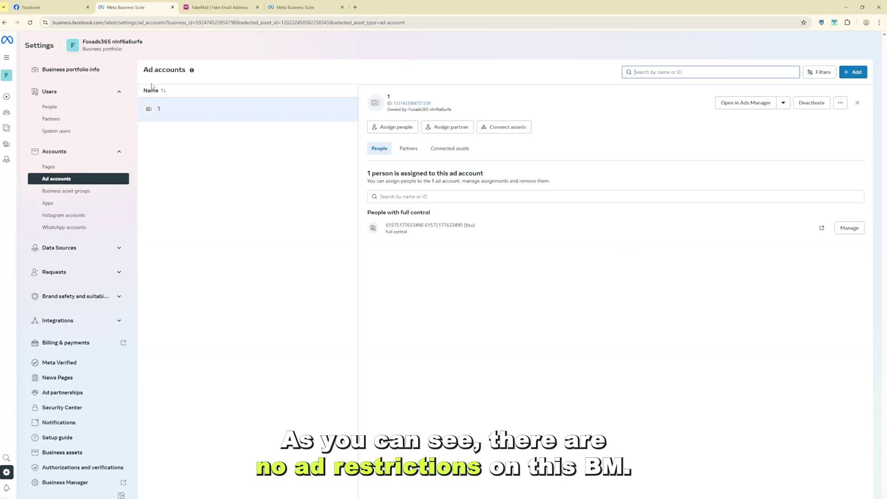
Review ad account 1's billing: Active, $0.00 balance, no payment method, then close it.
left_click(783, 103)
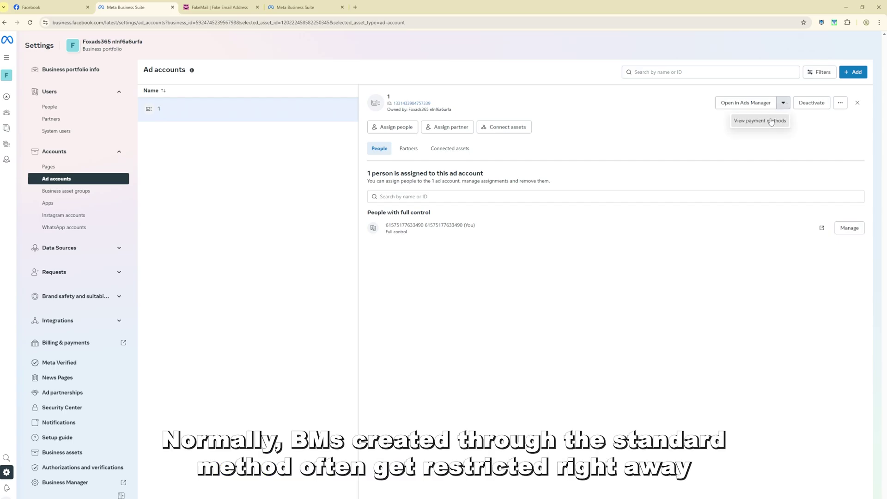
left_click(760, 121)
left_click(123, 3)
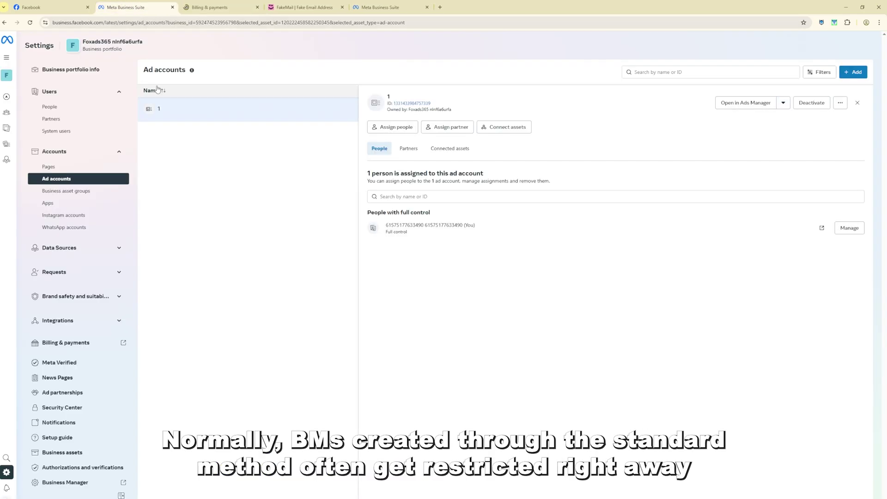
left_click(201, 3)
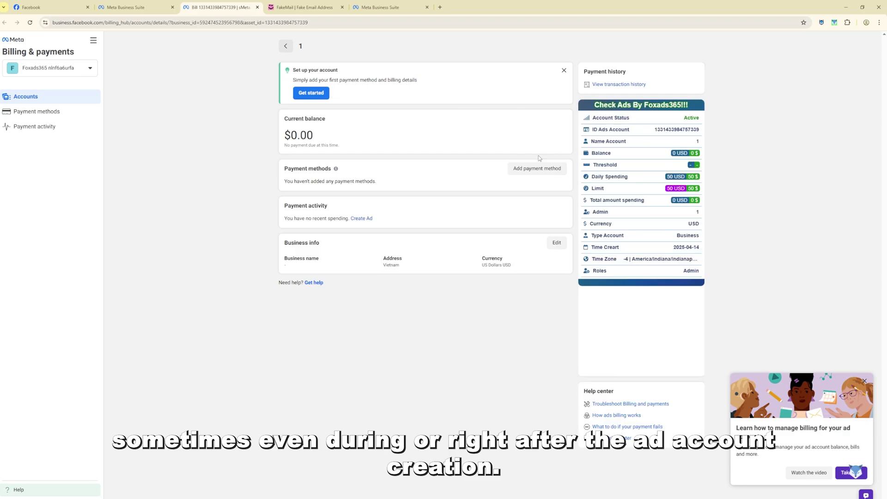
left_click(257, 7)
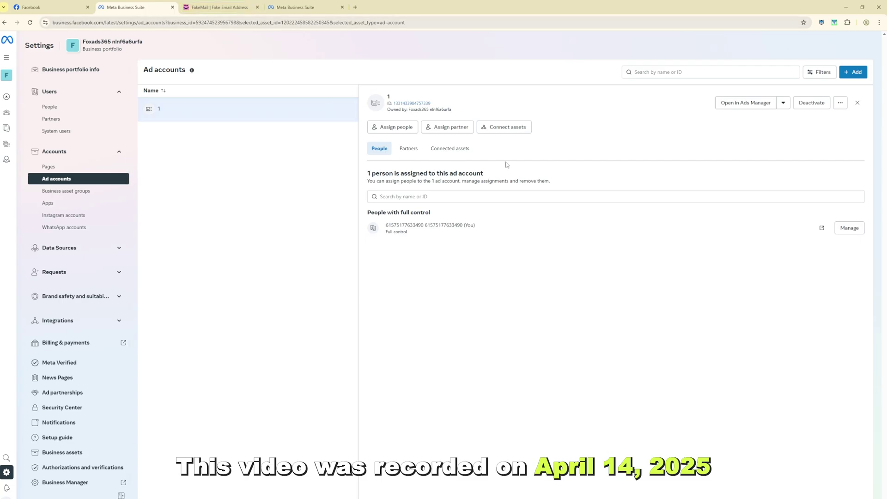
Switch to the Foxads365 s866fnp28i portfolio and start adding an ad account.
left_click(15, 75)
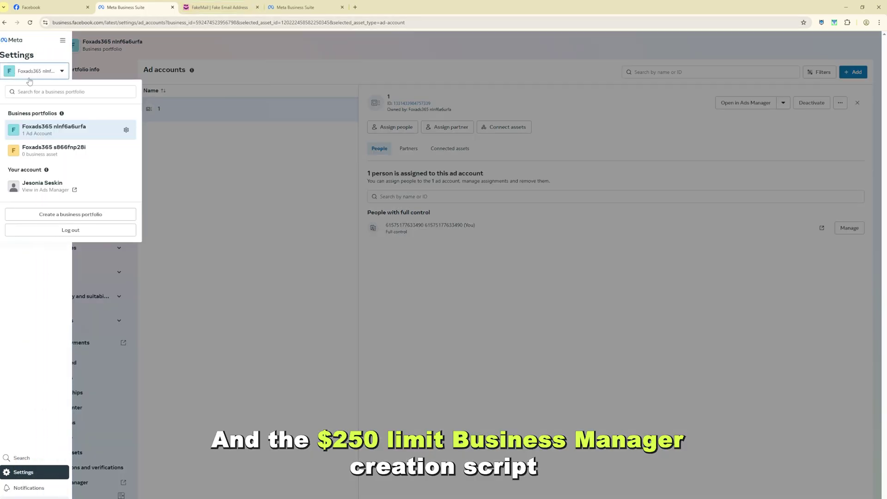
left_click(93, 153)
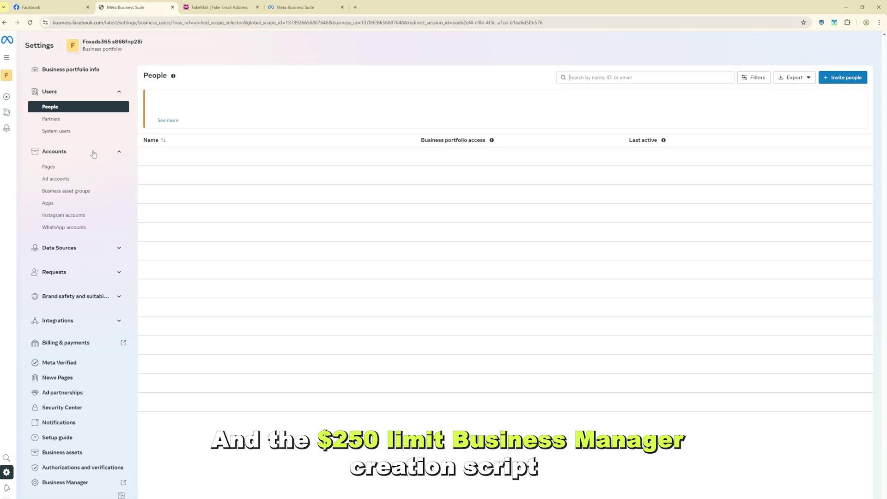
left_click(75, 180)
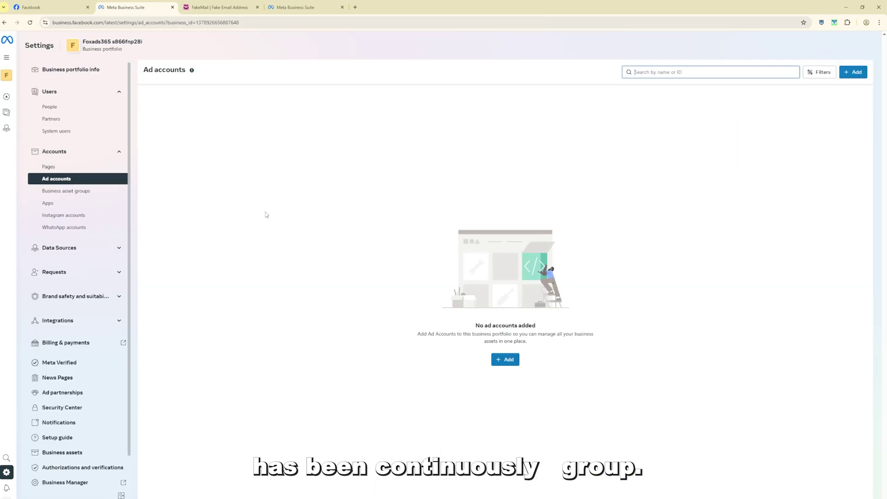
left_click(508, 361)
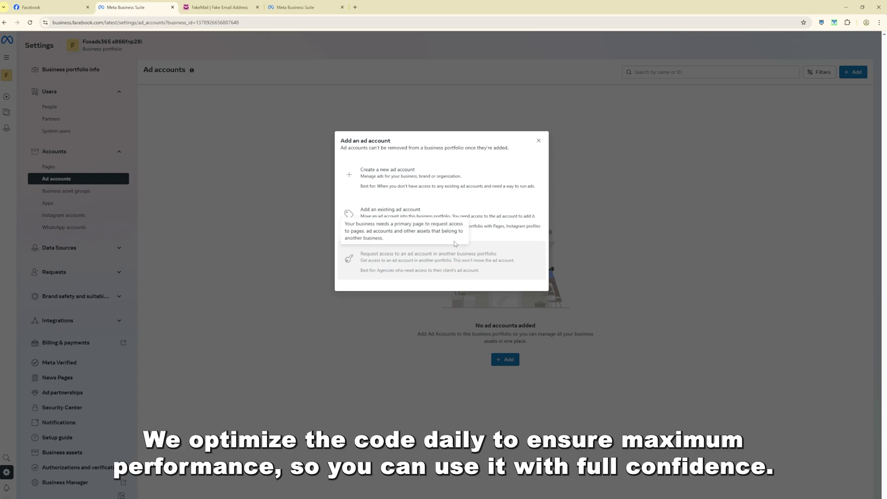
Create ad account '1' for my own business, accepting the advertising terms.
left_click(457, 179)
key("ctrl+v")
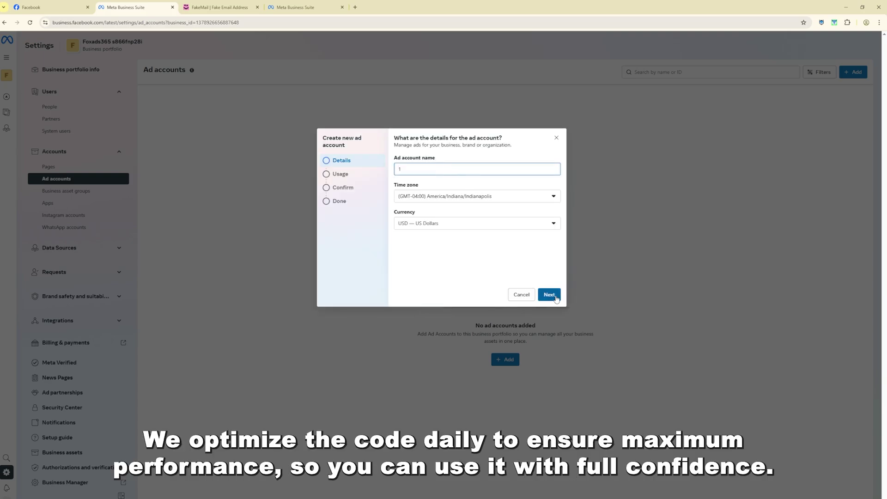
key("Return")
left_click(558, 297)
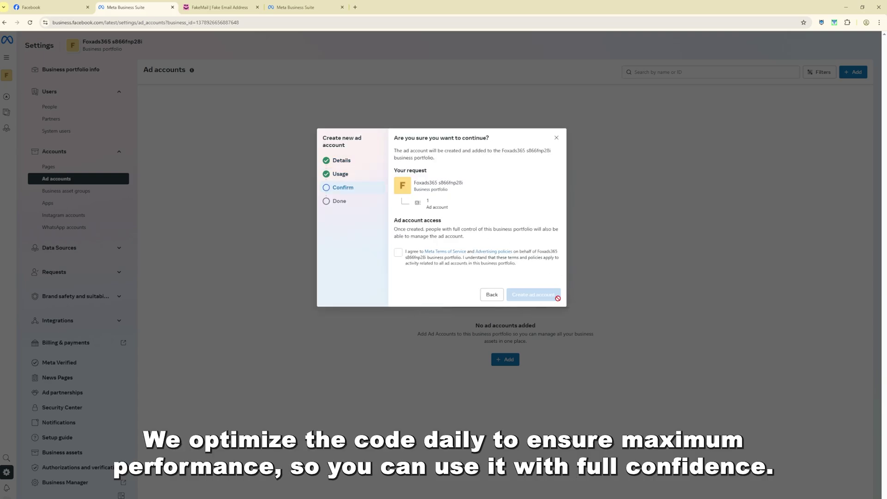
left_click(398, 252)
left_click(534, 295)
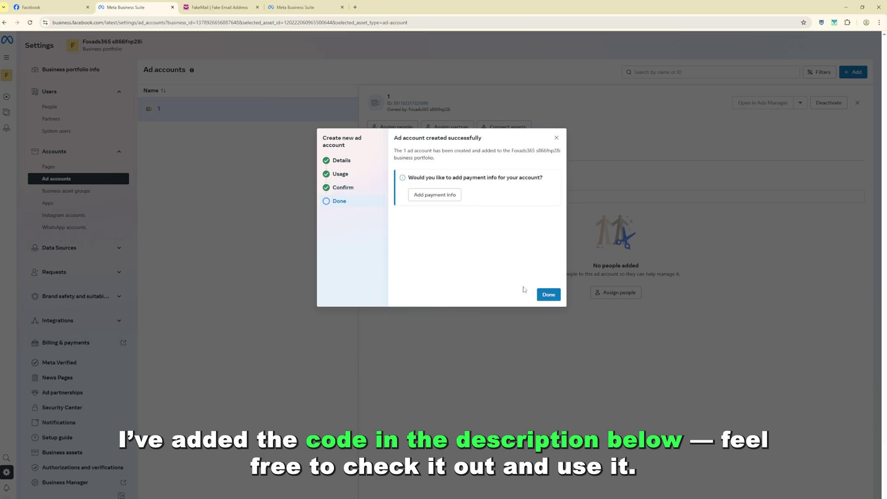
left_click(547, 295)
Assign the portfolio's only person full control of ad account 1.
left_click(616, 292)
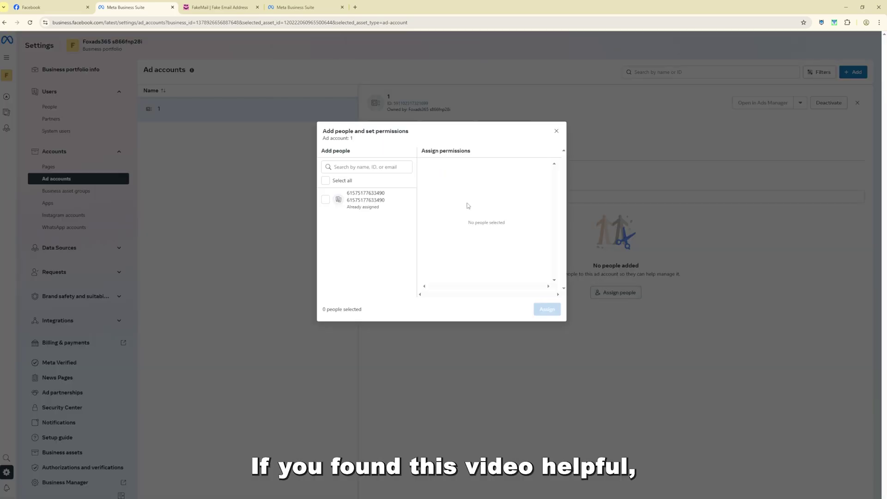
left_click(365, 200)
left_click(439, 265)
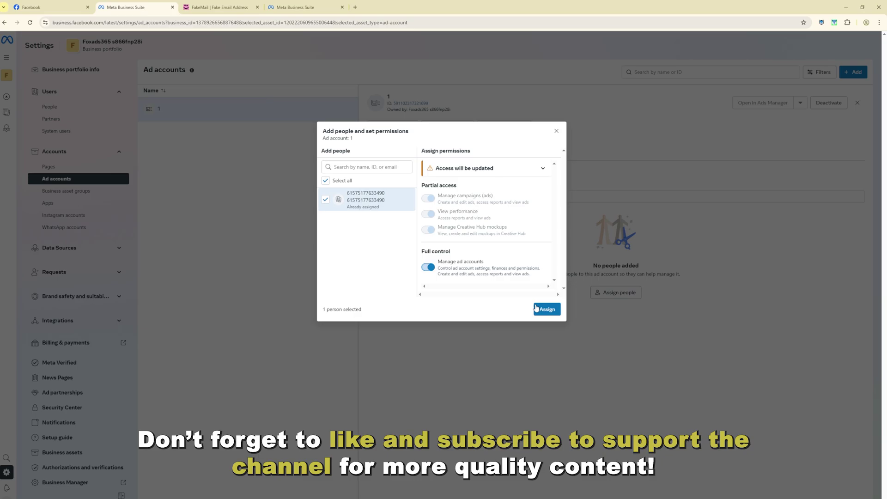